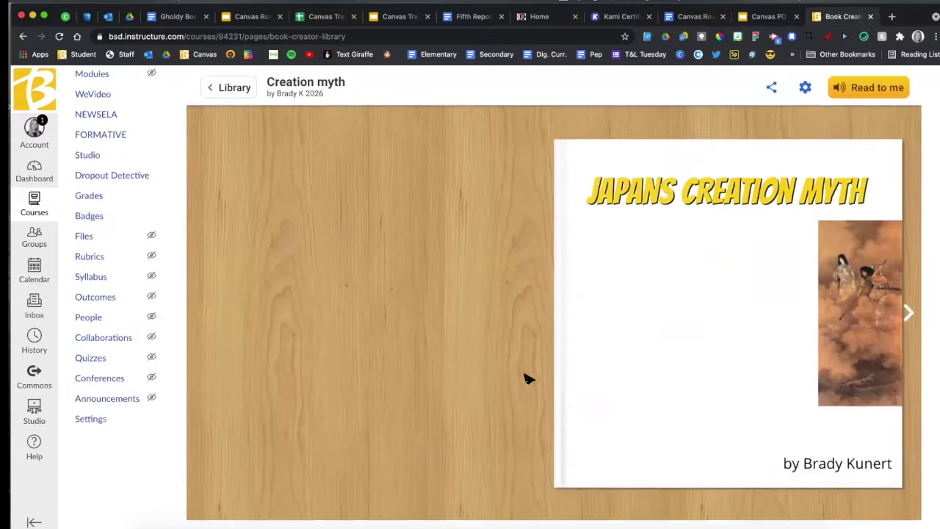
# Step: Page through the Creation myth book to its end and back to the cover, and return to the Sample Library
pyautogui.click(908, 311)
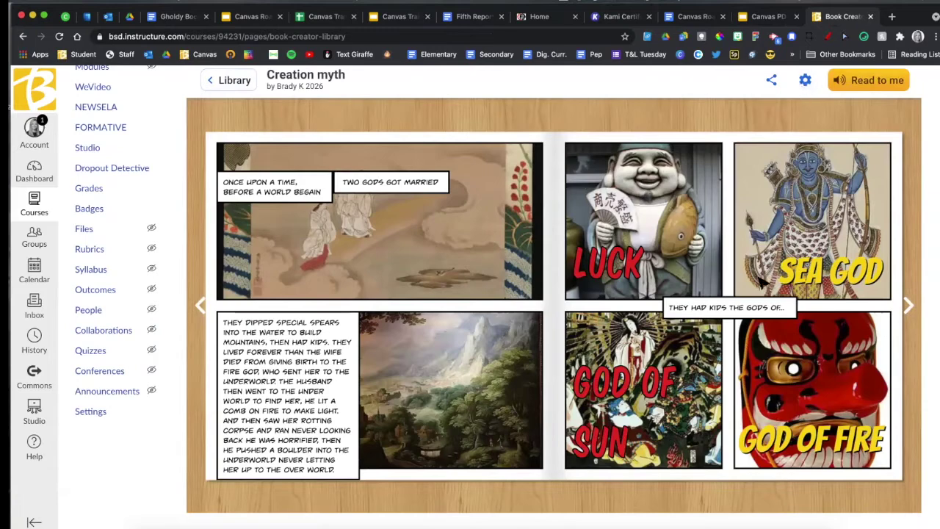
pyautogui.click(911, 307)
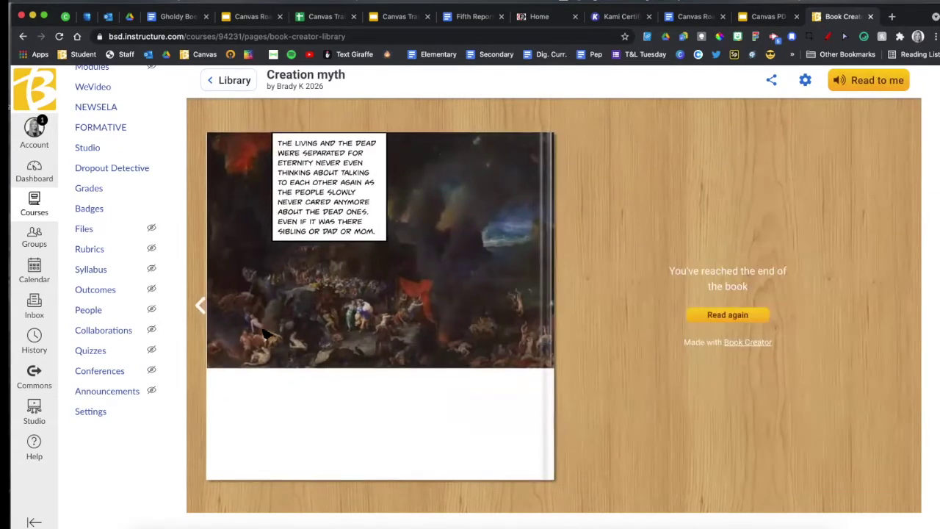
pyautogui.click(199, 304)
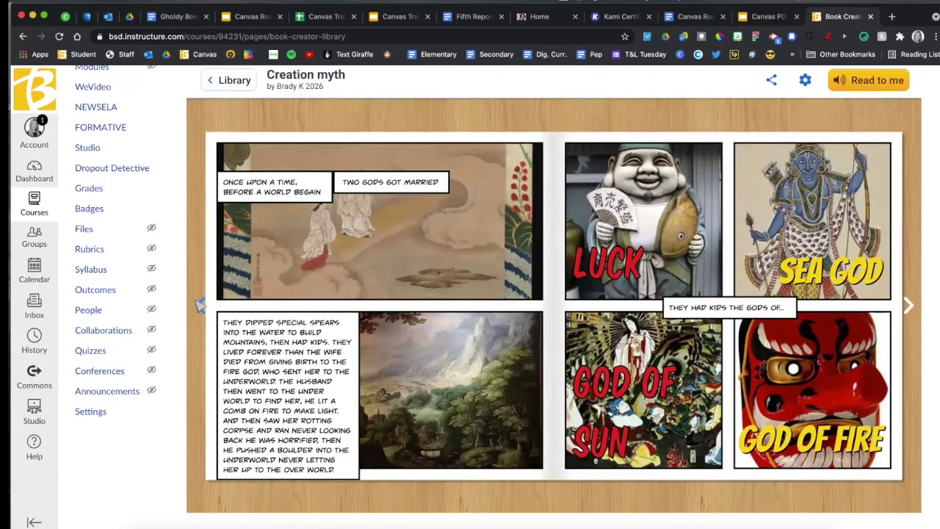
pyautogui.click(199, 305)
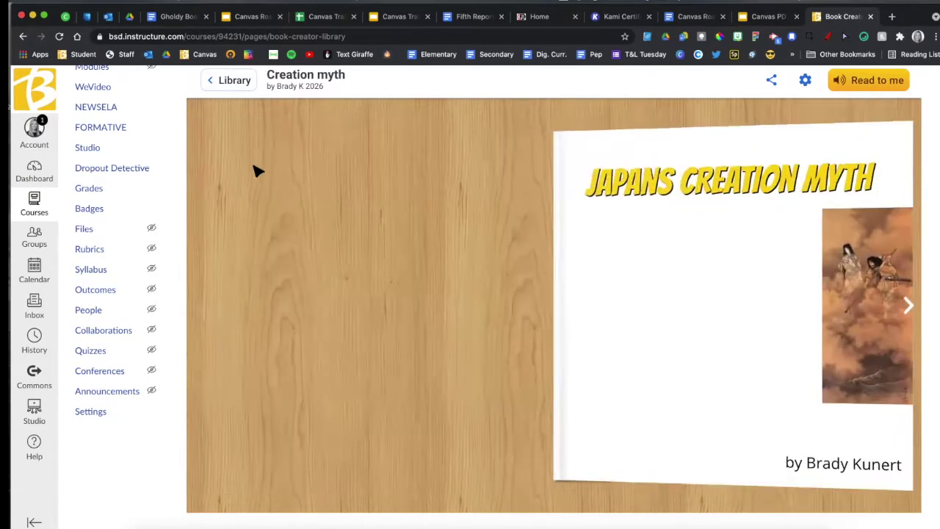
pyautogui.click(232, 83)
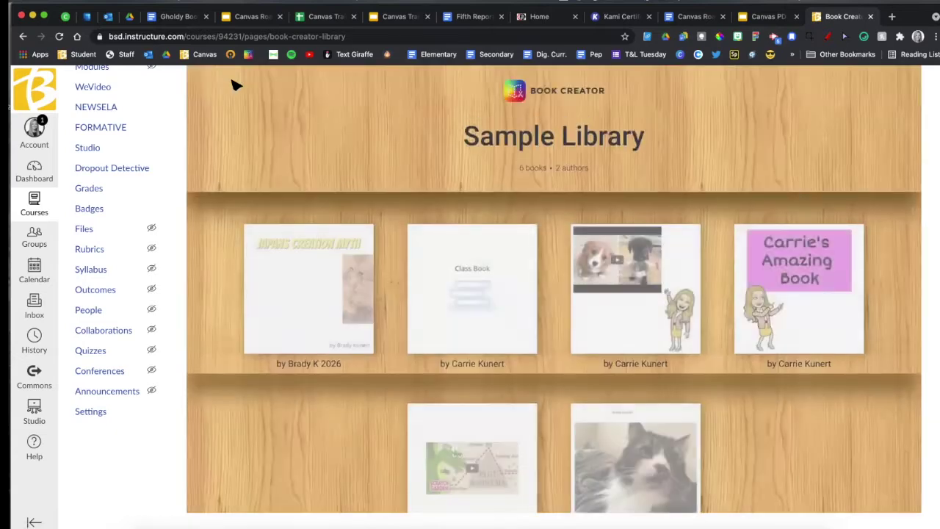
pyautogui.click(763, 19)
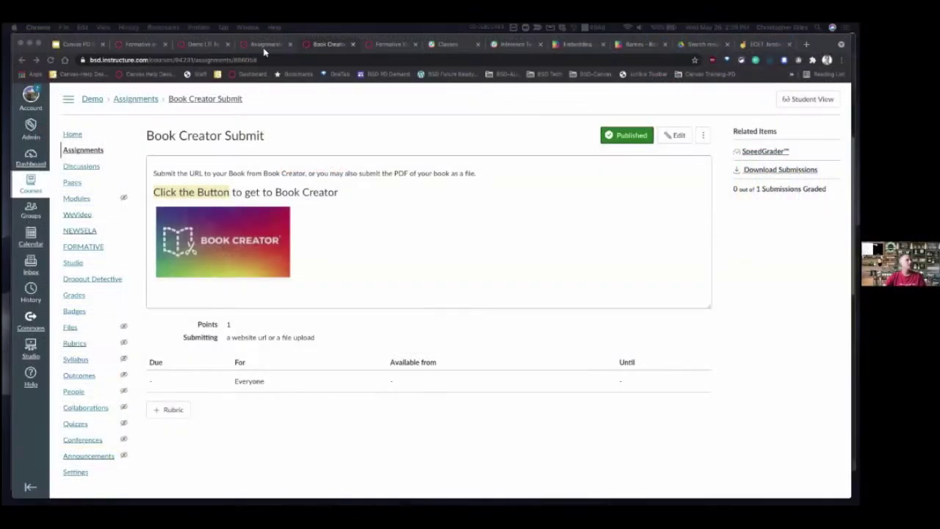
# Step: Open the Book Creator Submit assignment for editing and examine the submission instructions and linked Book Creator image in its description
pyautogui.click(264, 46)
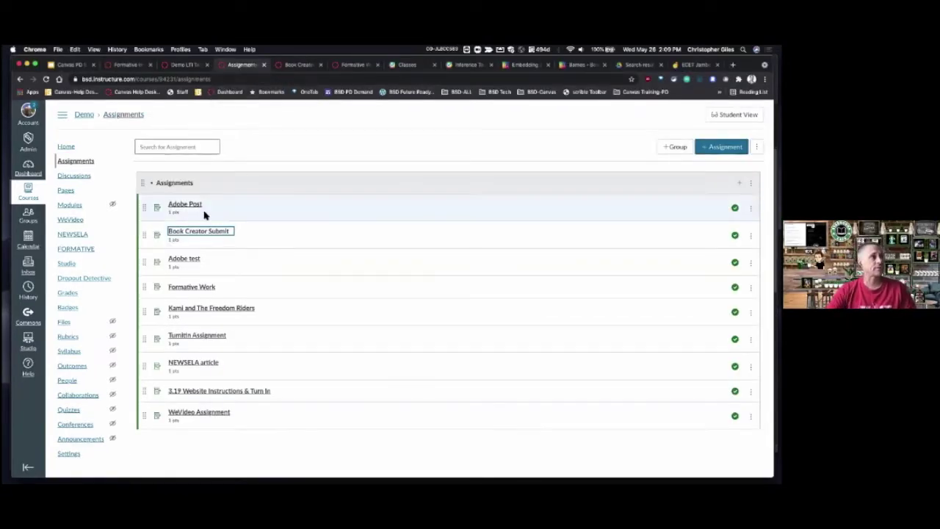
pyautogui.click(291, 65)
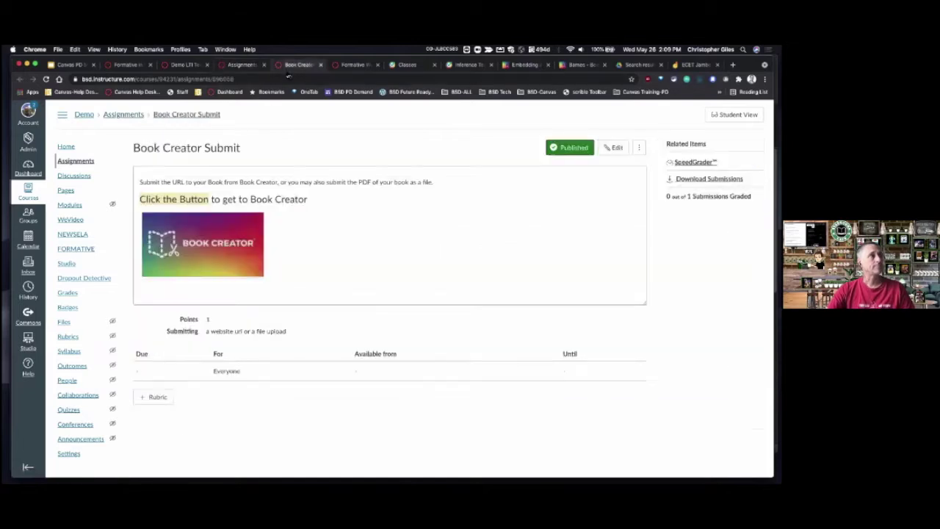
pyautogui.click(606, 149)
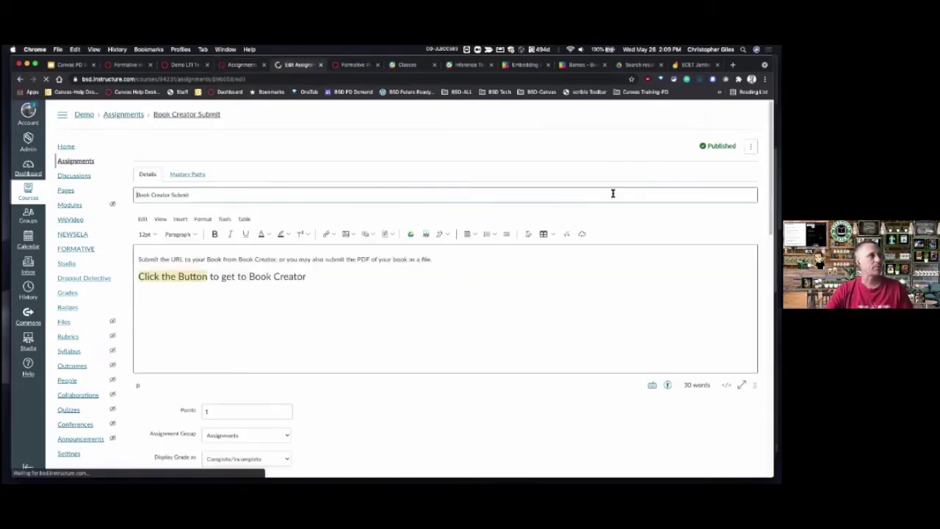
pyautogui.moveTo(449, 259); pyautogui.dragTo(138, 258)
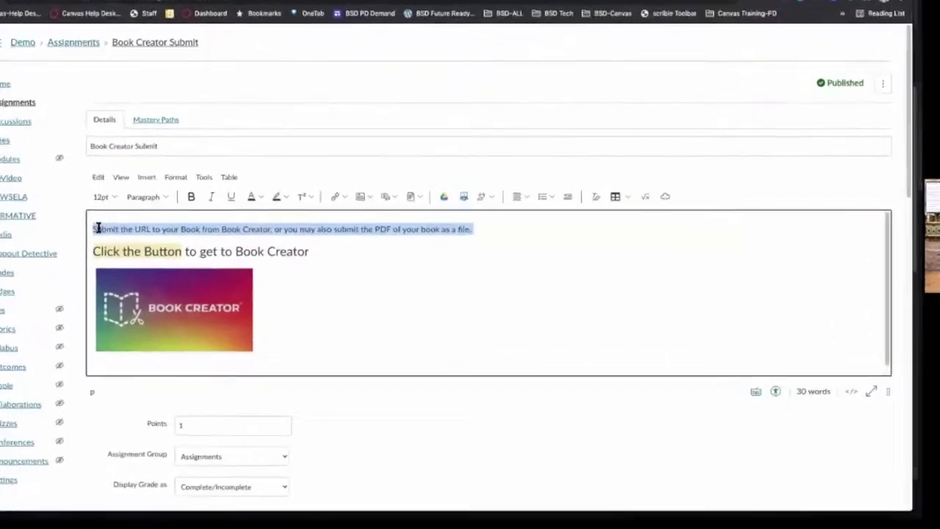
pyautogui.click(191, 307)
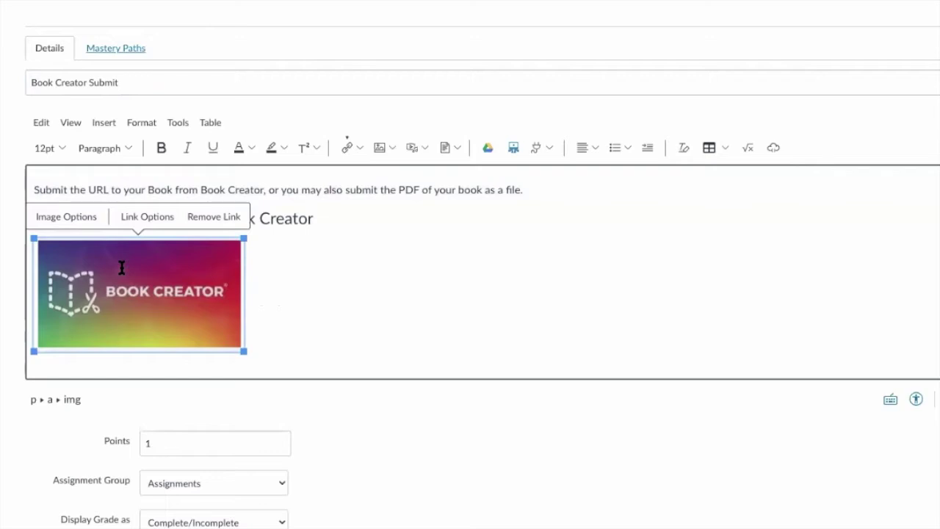
pyautogui.click(300, 304)
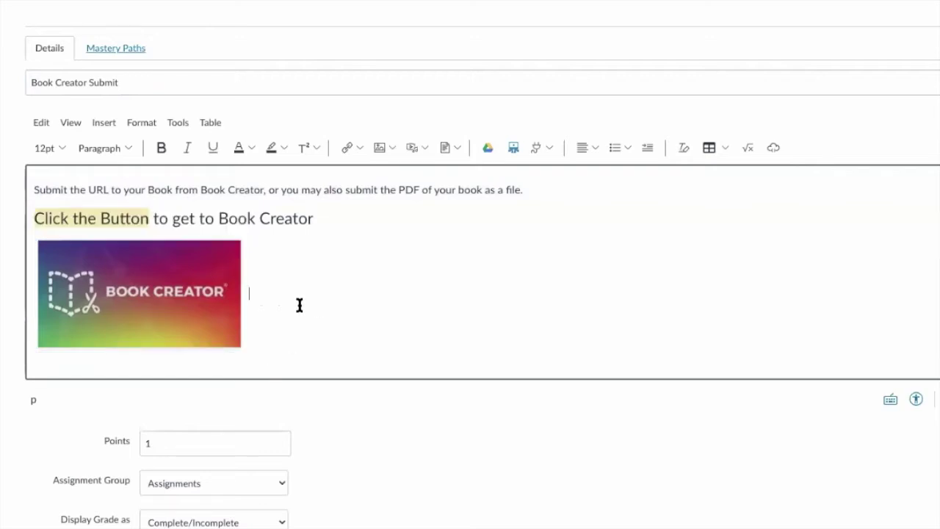
# Step: Review the assignment's online entry options, focusing on Website URL and File Uploads
pyautogui.scroll(-5, 544, 416)
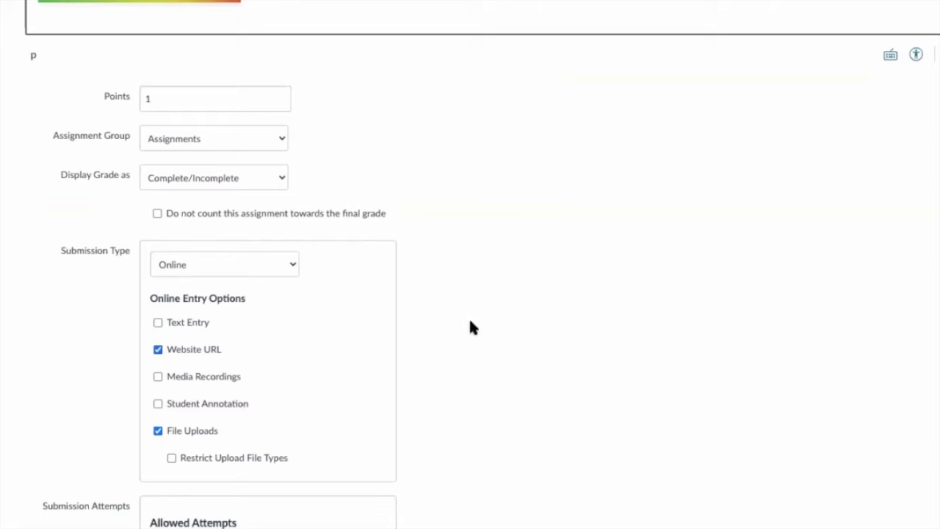
pyautogui.scroll(-2, 566, 323)
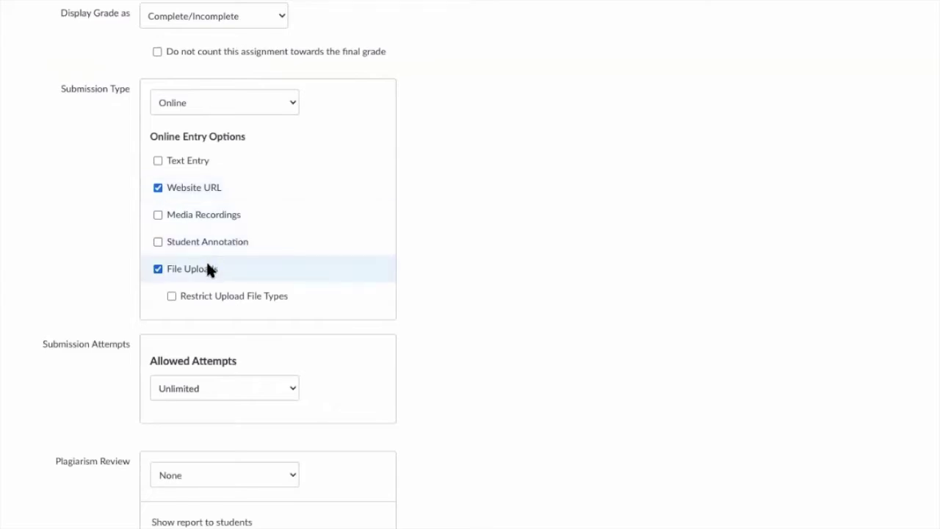
pyautogui.moveTo(223, 188); pyautogui.dragTo(177, 187)
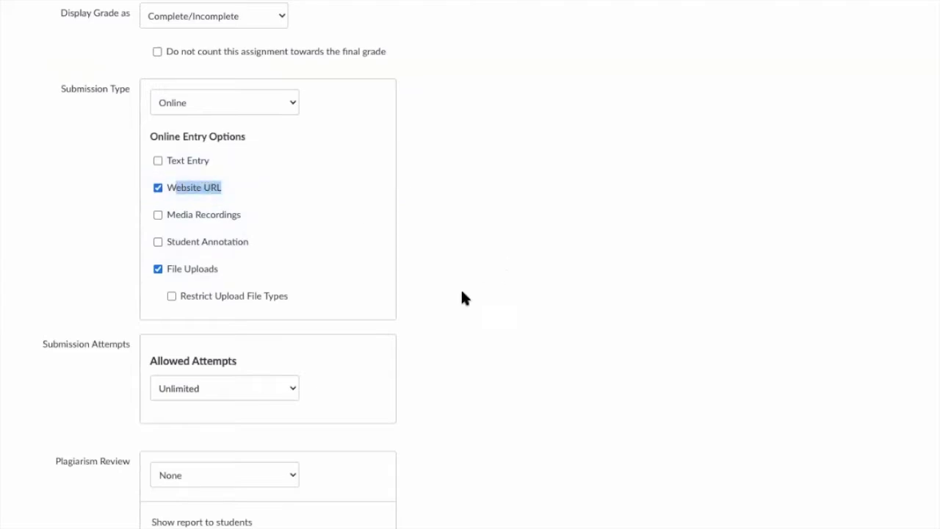
pyautogui.scroll(-8, 510, 353)
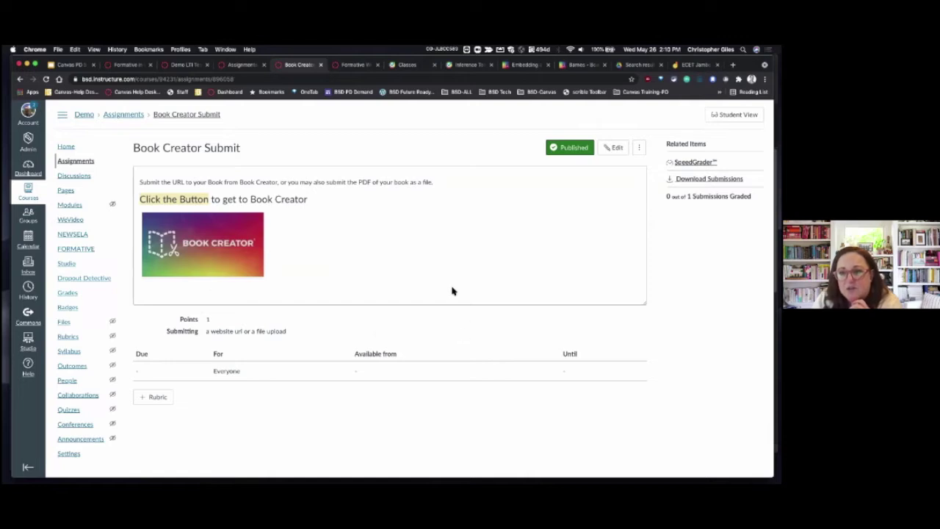
# Step: Reopen the Book Creator Submit assignment for editing, go through its settings and save it
pyautogui.click(615, 148)
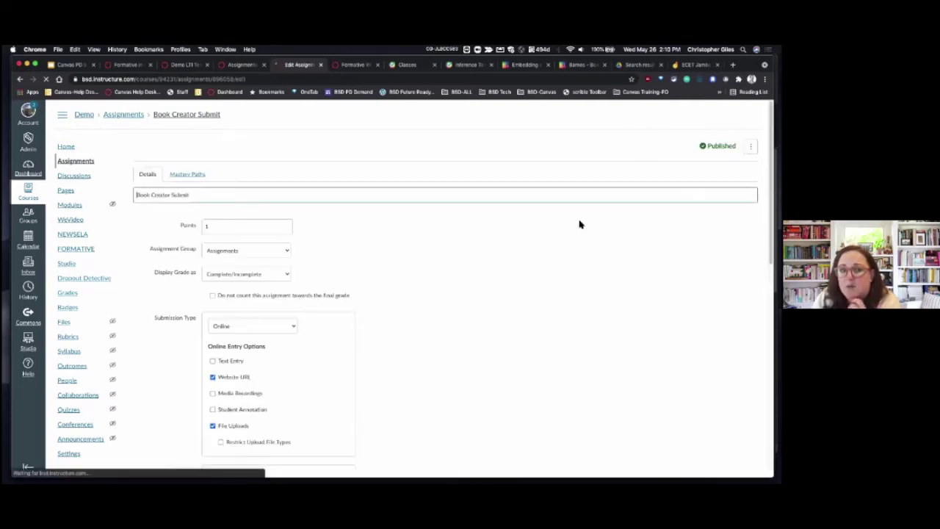
pyautogui.click(415, 321)
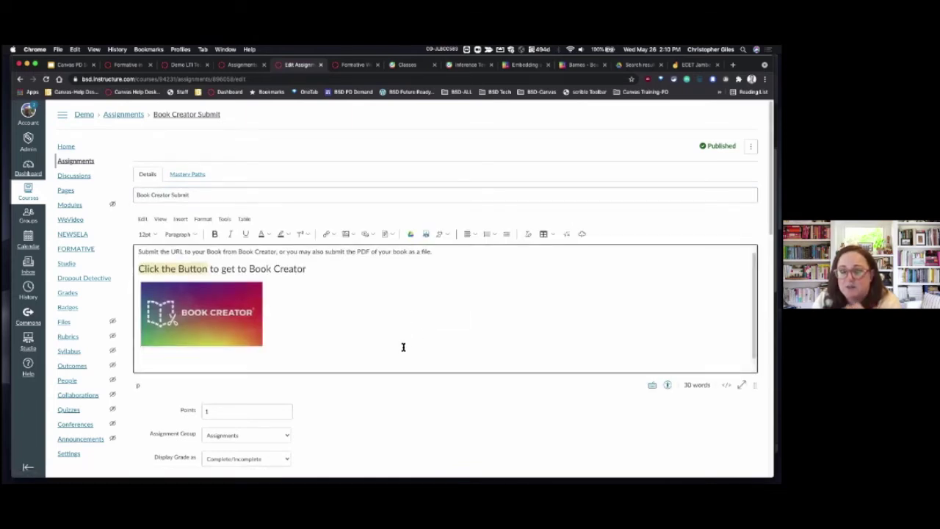
pyautogui.scroll(-3, 468, 389)
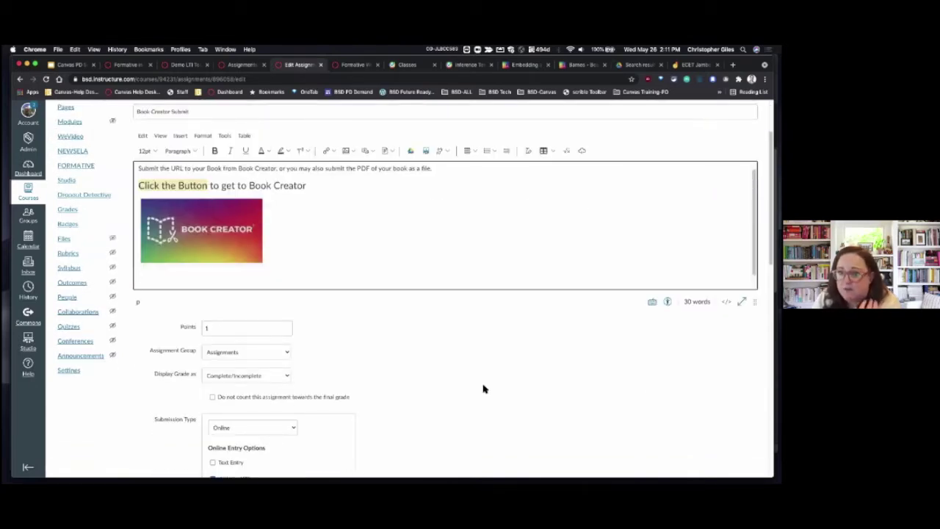
pyautogui.scroll(-5, 512, 400)
pyautogui.scroll(-15, 514, 399)
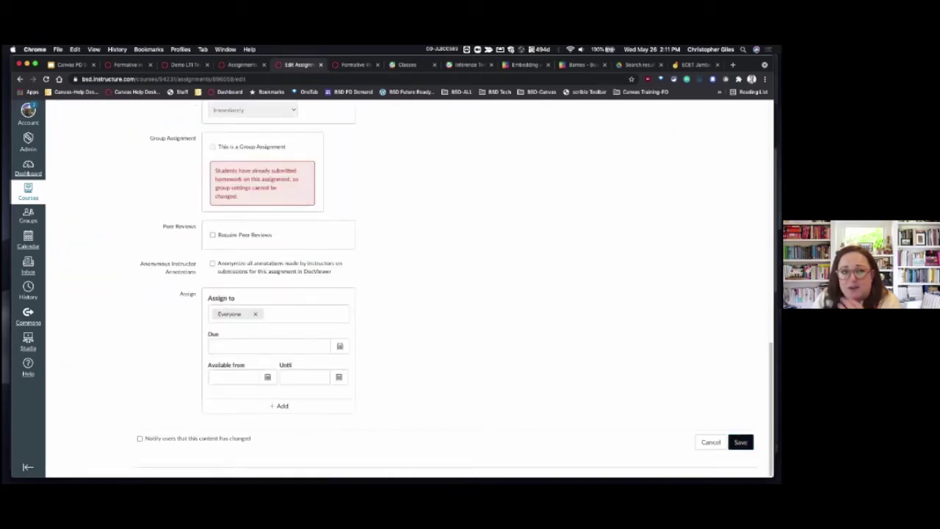
pyautogui.click(741, 442)
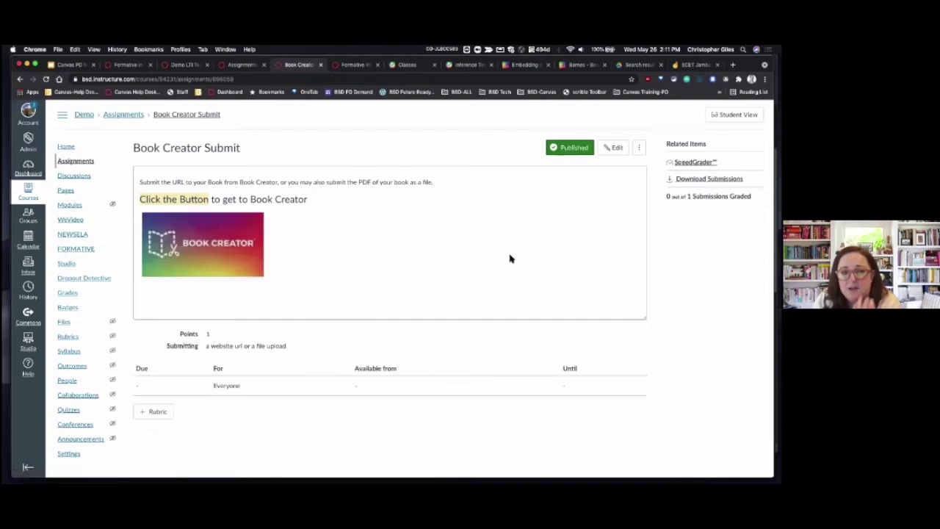
# Step: Test the assignment's Book Creator image link and return to the Book Creator Submit page
pyautogui.click(228, 250)
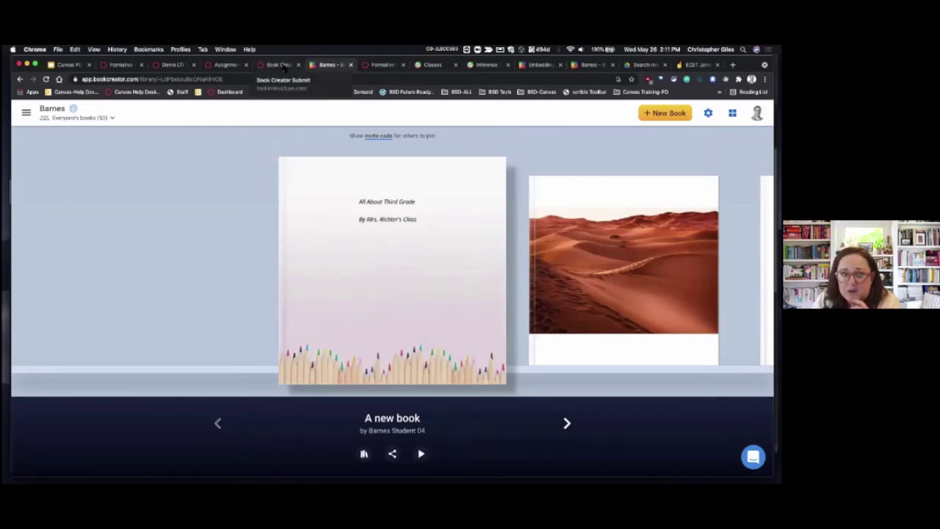
pyautogui.click(282, 66)
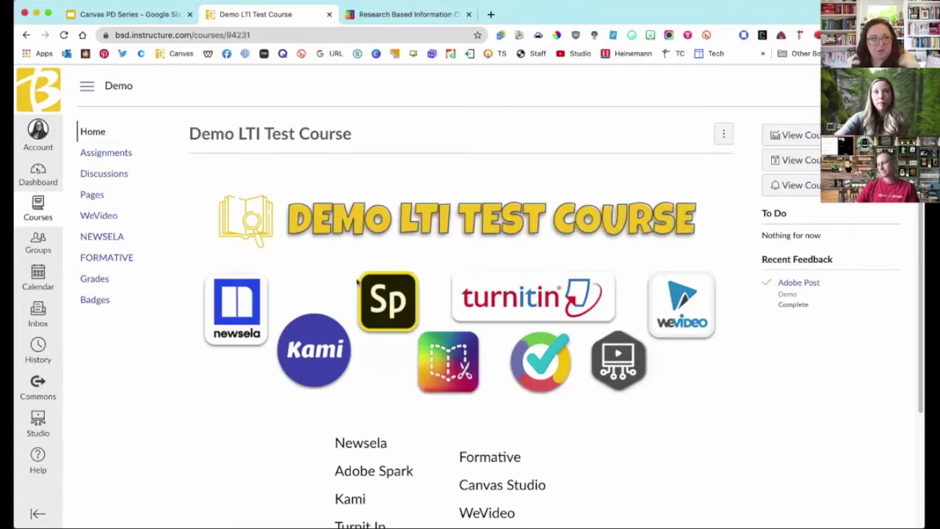
# Step: As a student, open the Book Creator Submit assignment, launch Book Creator from its image link and switch to the Research Based Information Chapter library
pyautogui.click(98, 152)
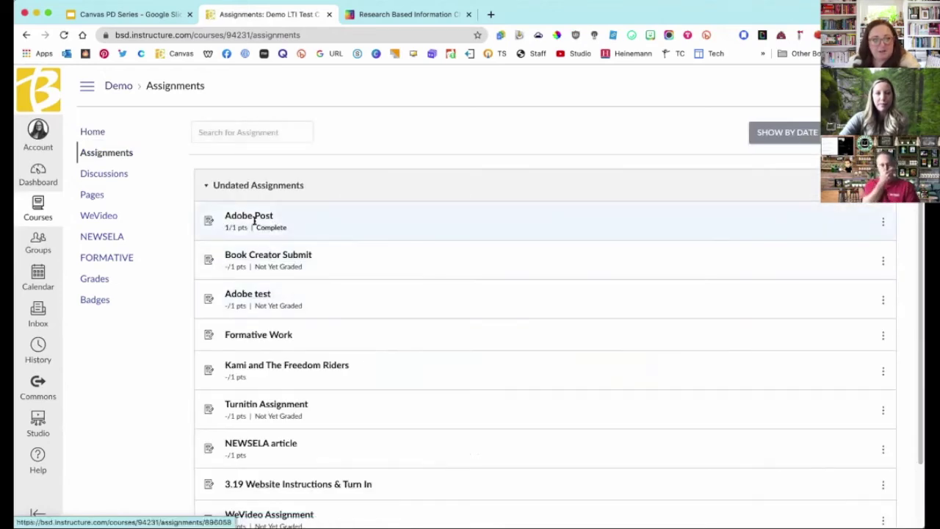
pyautogui.click(260, 254)
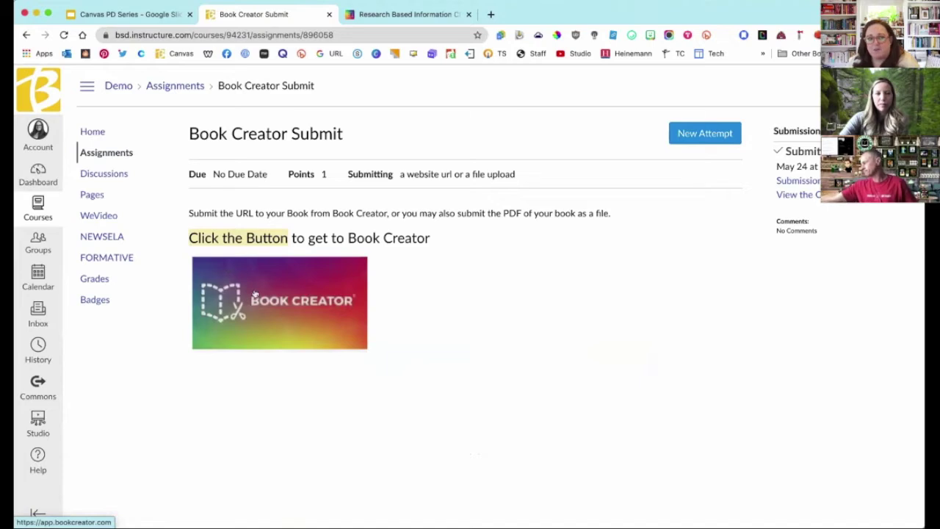
pyautogui.click(265, 302)
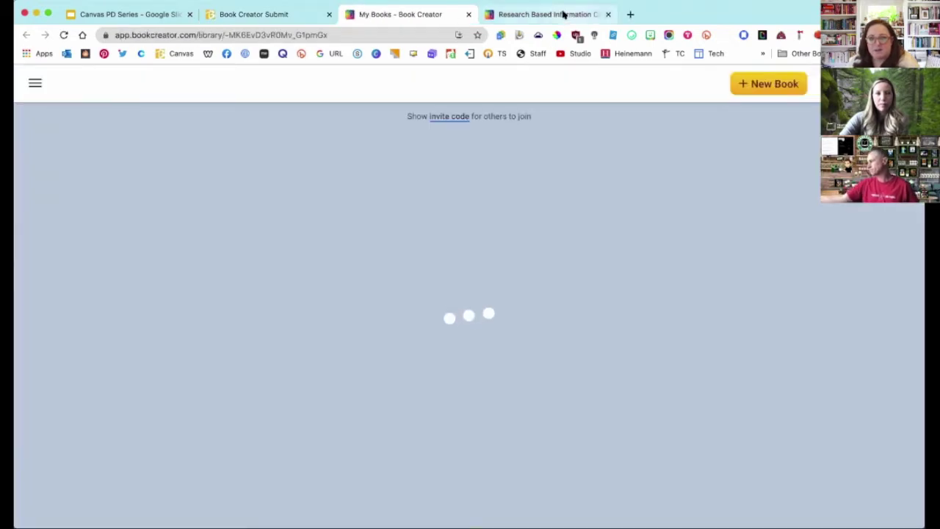
pyautogui.click(562, 15)
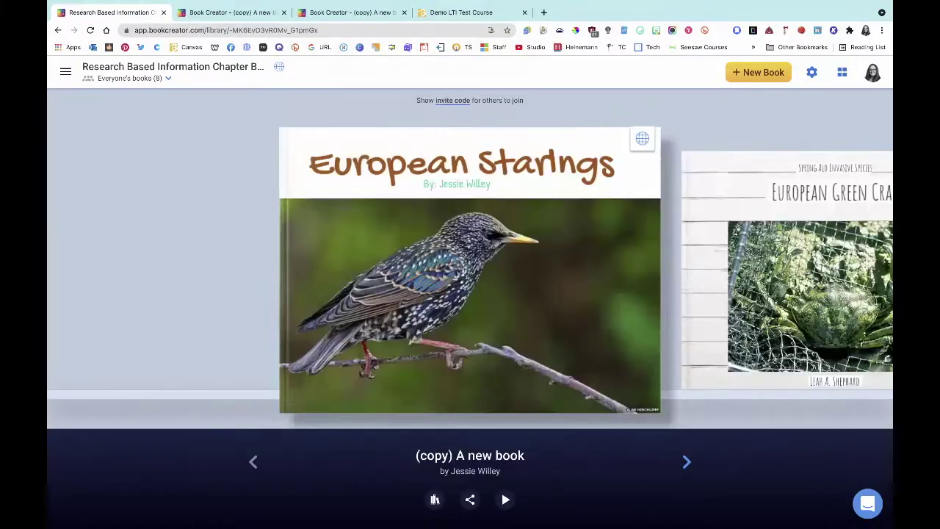
# Step: Browse the library to the European Starling book, open it for editing and look over the media that can be added
pyautogui.click(687, 462)
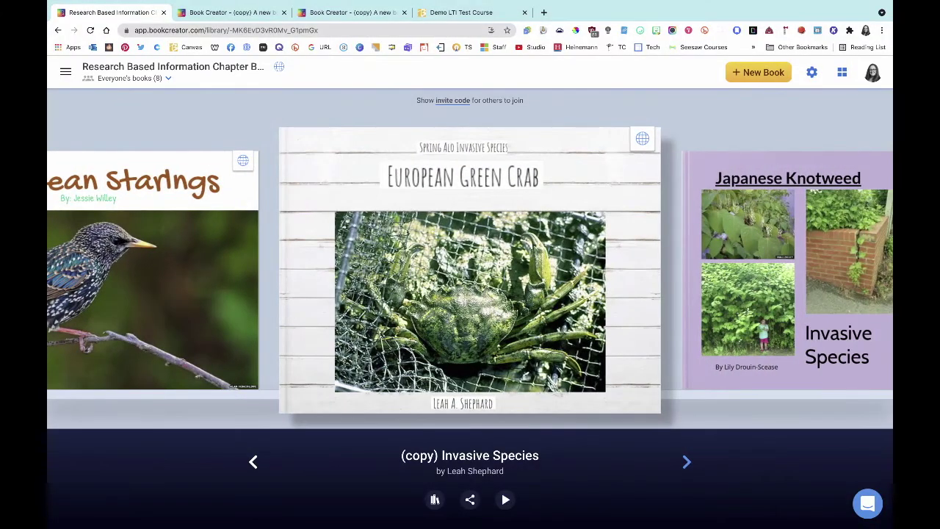
pyautogui.click(687, 462)
pyautogui.click(687, 462)
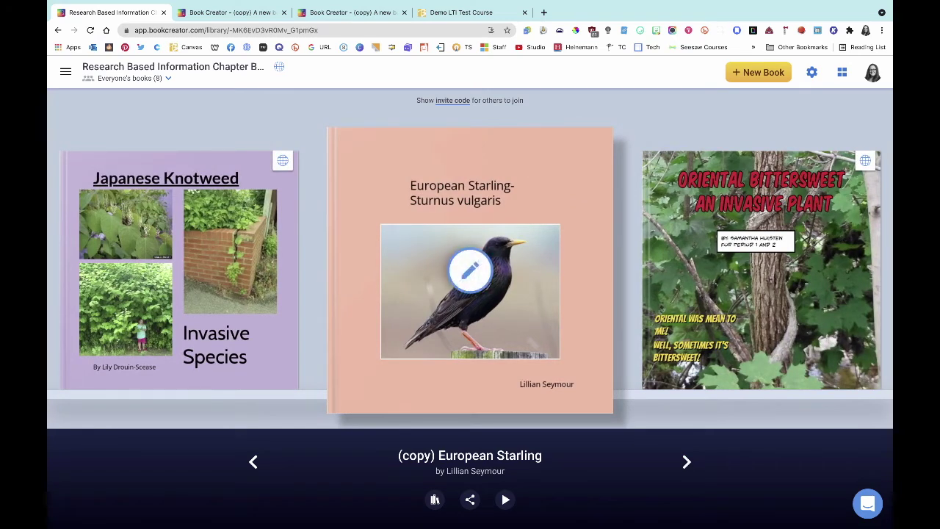
pyautogui.click(470, 270)
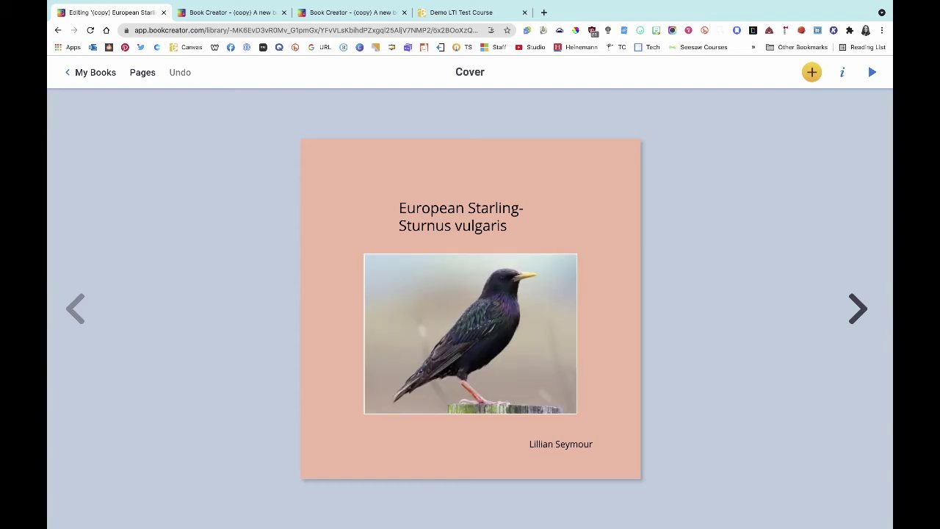
pyautogui.click(811, 72)
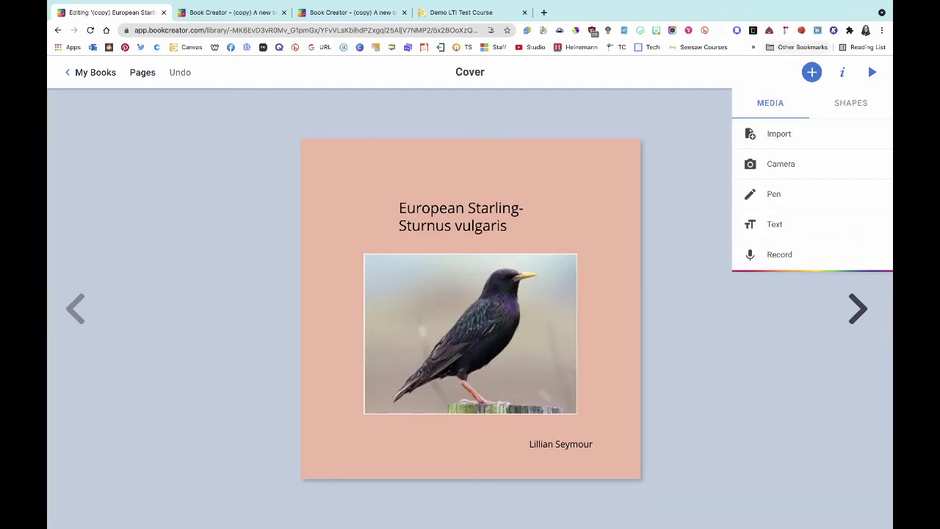
pyautogui.click(812, 72)
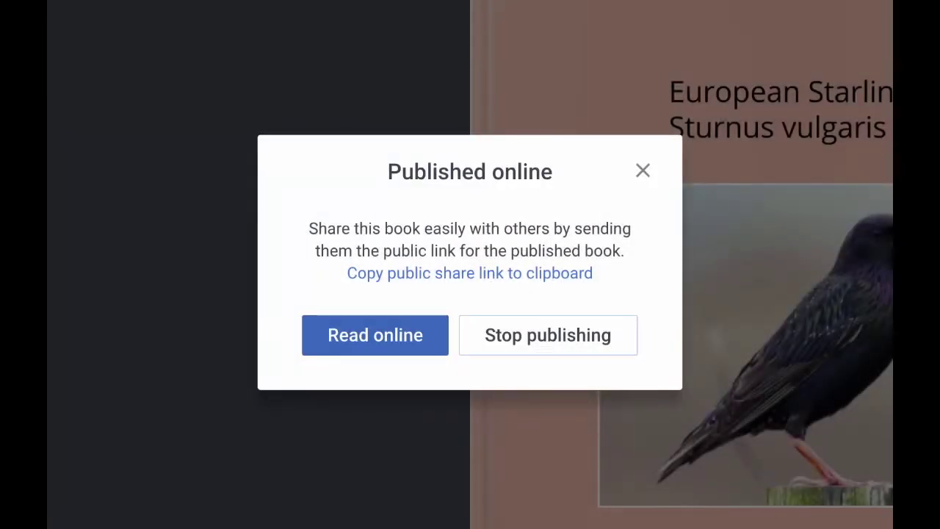
# Step: Open the published European Starling book for online reading, select its web address and page through to pages 4 and 5
pyautogui.click(435, 345)
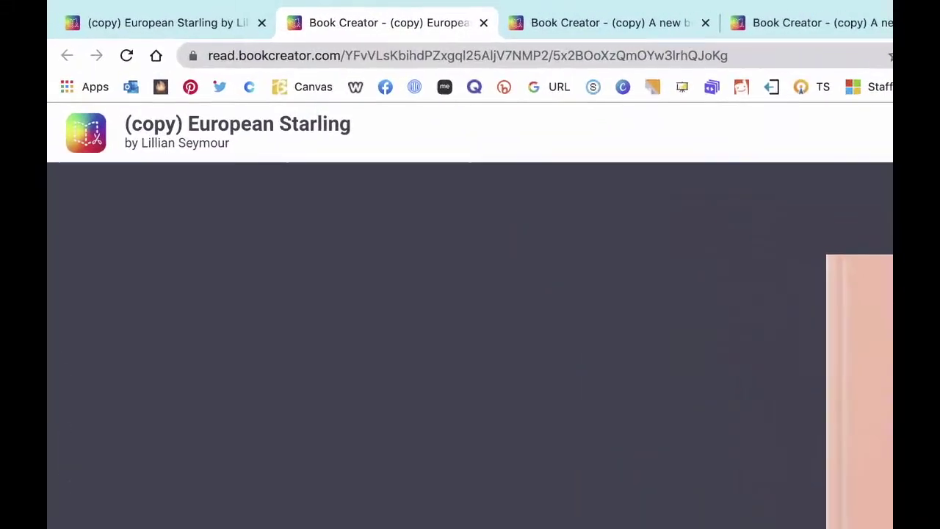
pyautogui.click(470, 56)
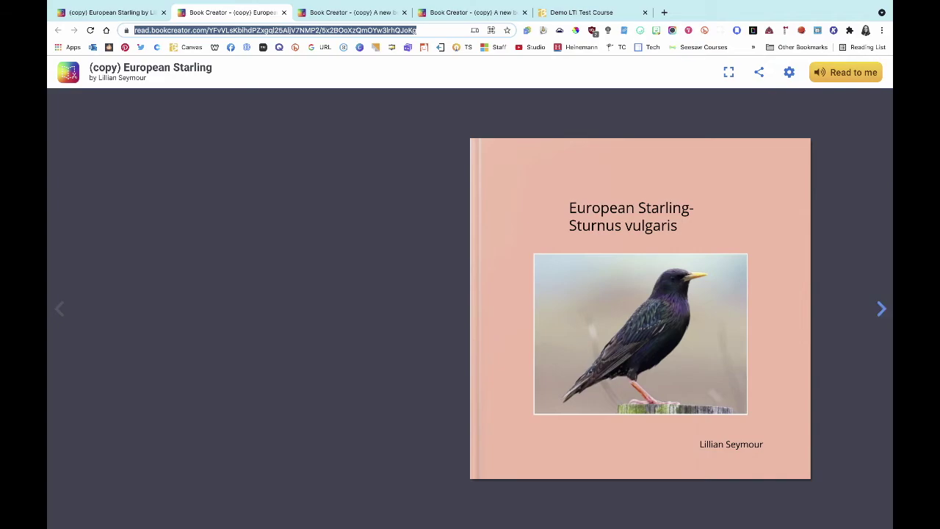
pyautogui.click(881, 309)
pyautogui.click(882, 309)
pyautogui.click(881, 309)
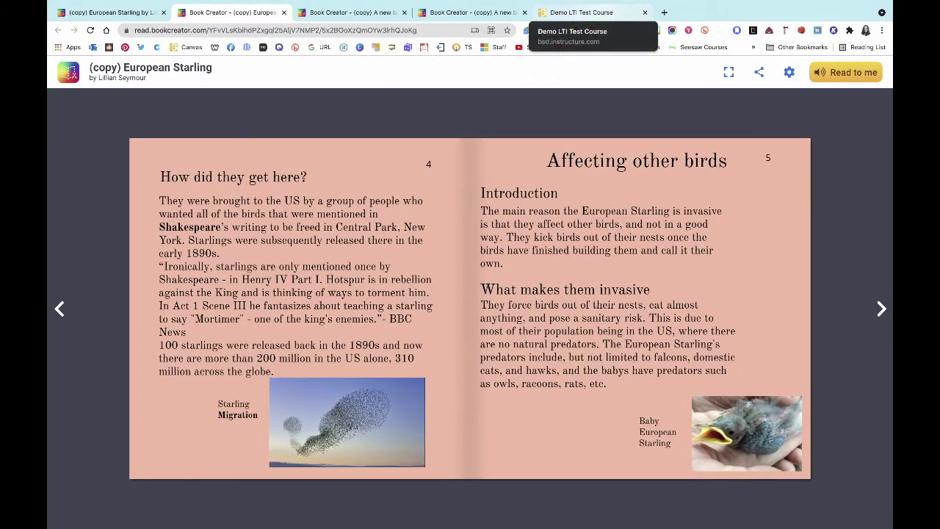
# Step: Return to the Demo LTI Test Course in Canvas, open the Book Creator Submit assignment and start a new attempt
pyautogui.click(587, 12)
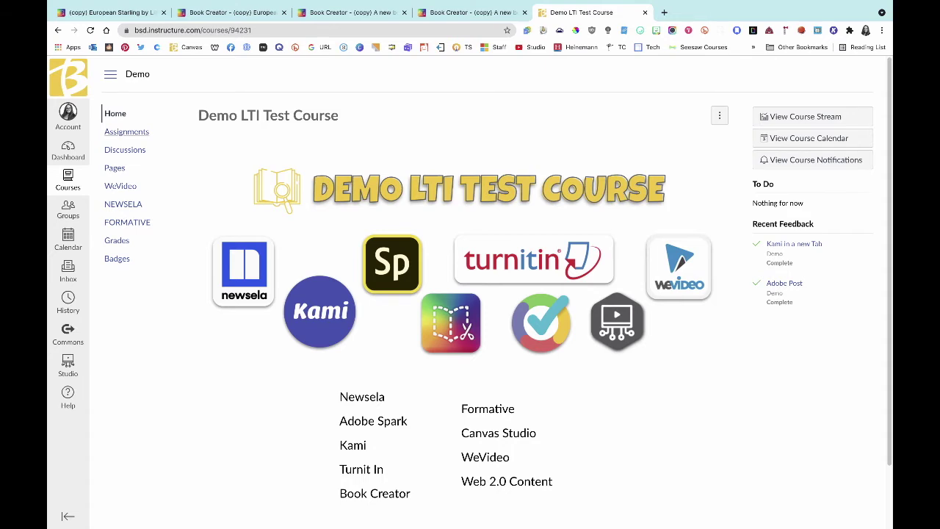
pyautogui.click(126, 132)
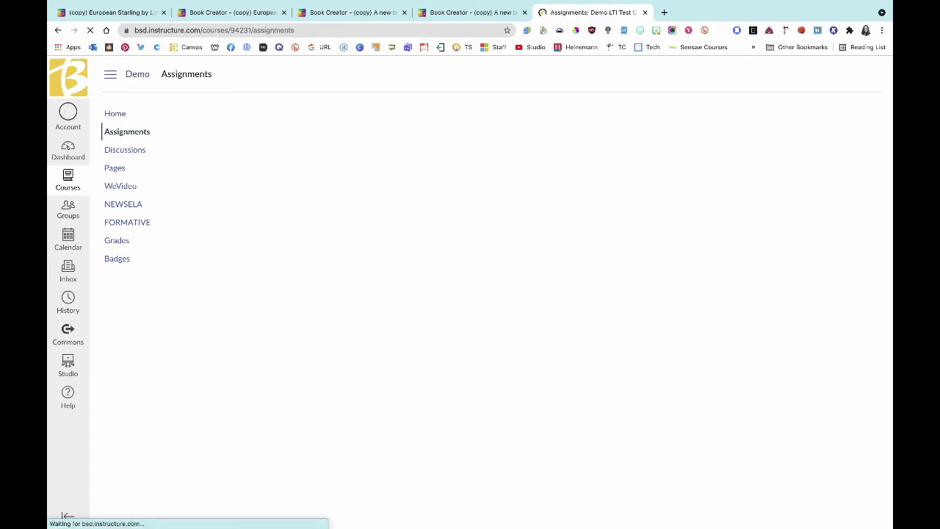
pyautogui.click(266, 220)
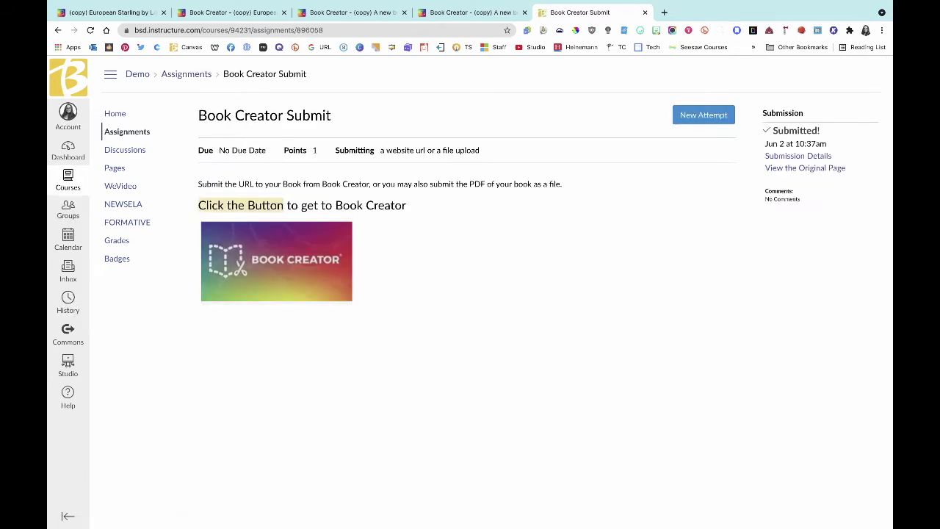
pyautogui.click(703, 114)
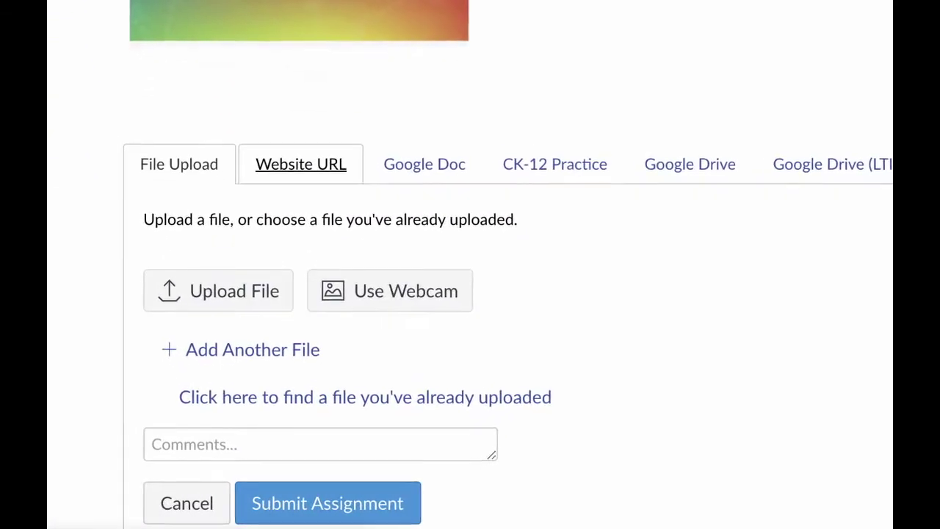
# Step: Submit the assignment as a website URL, using the copied web address of the published European Starling book
pyautogui.click(302, 164)
pyautogui.click(406, 261)
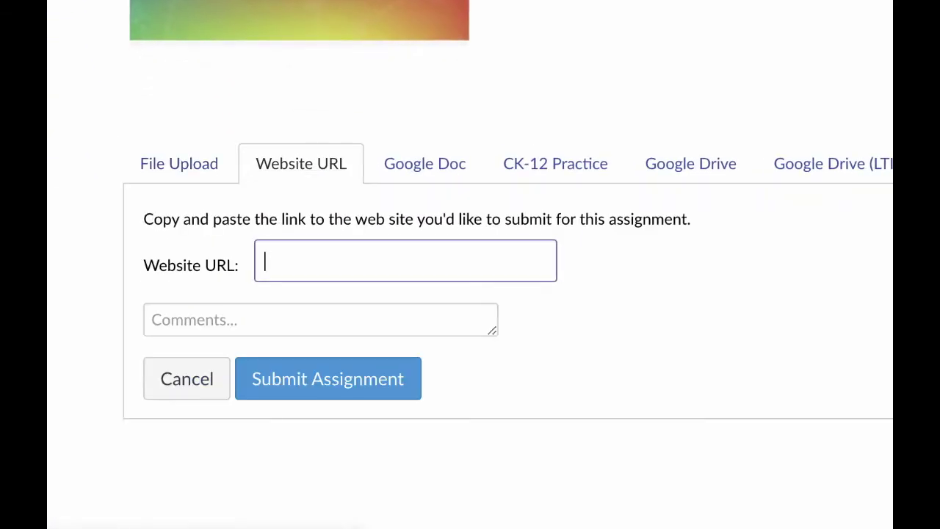
pyautogui.hotkey('ctrl', 'v')
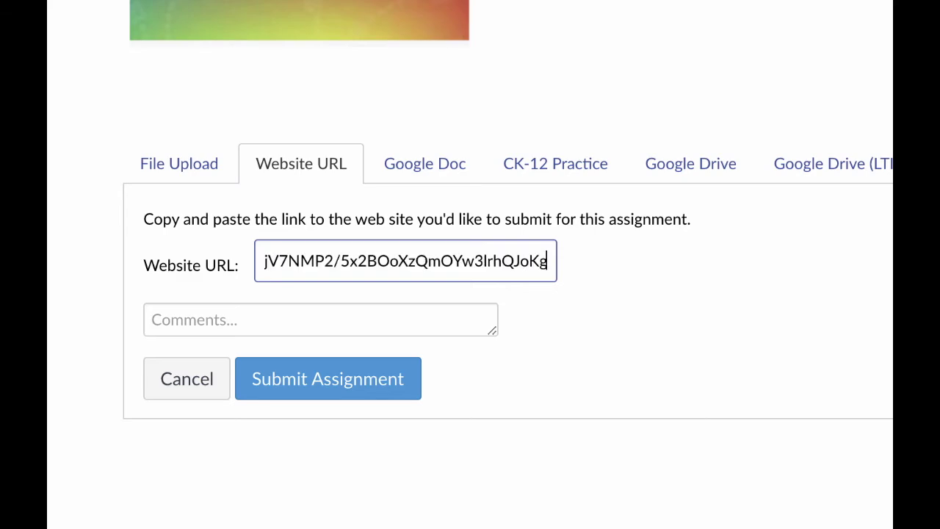
pyautogui.click(328, 380)
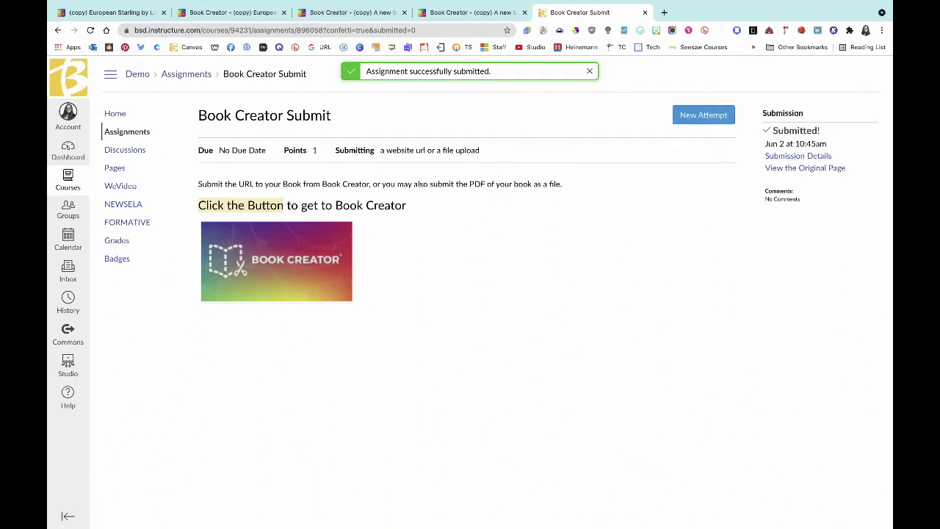
# Step: Open the submission details, load the submitted book from its link and page through it past pages 8 and 9
pyautogui.click(798, 156)
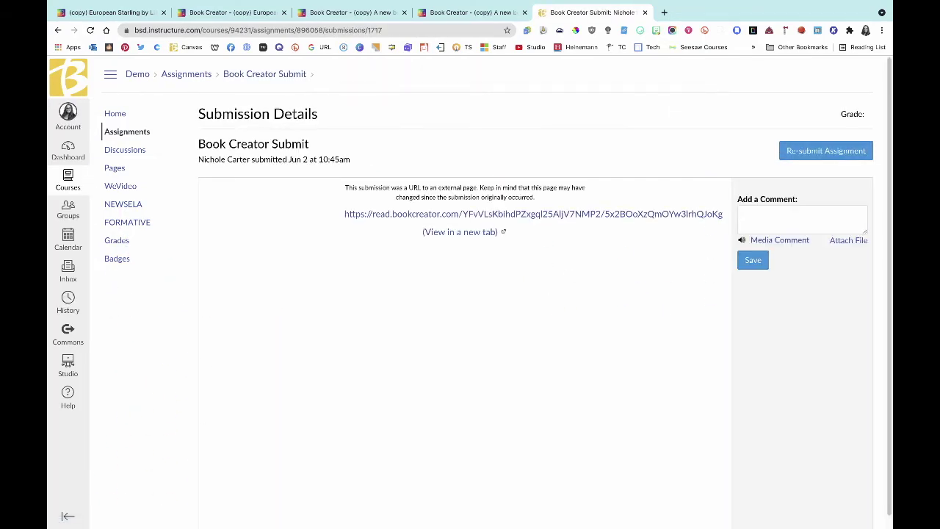
pyautogui.click(537, 214)
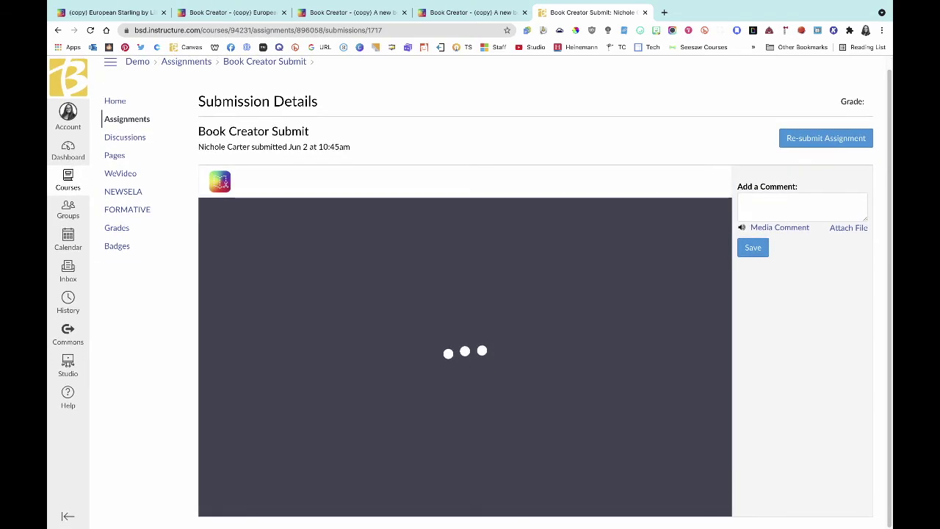
pyautogui.click(720, 357)
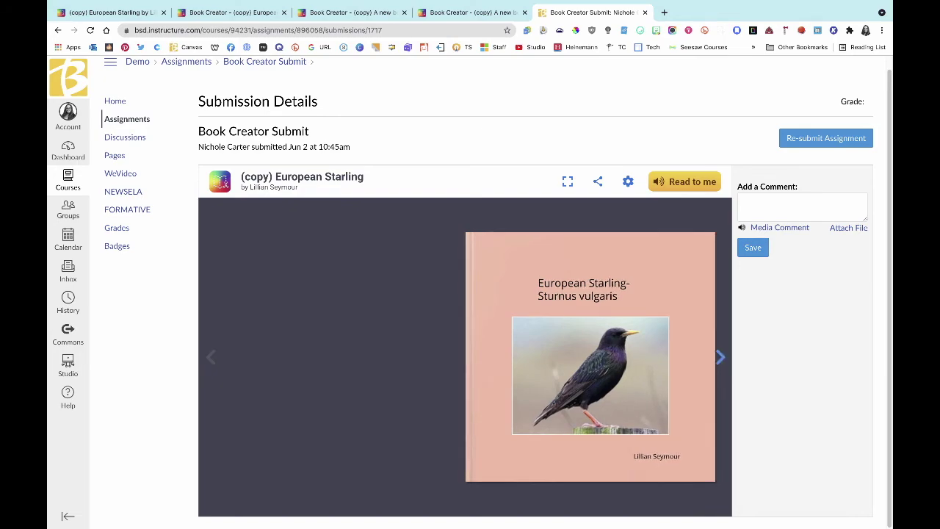
pyautogui.click(721, 357)
pyautogui.click(721, 357)
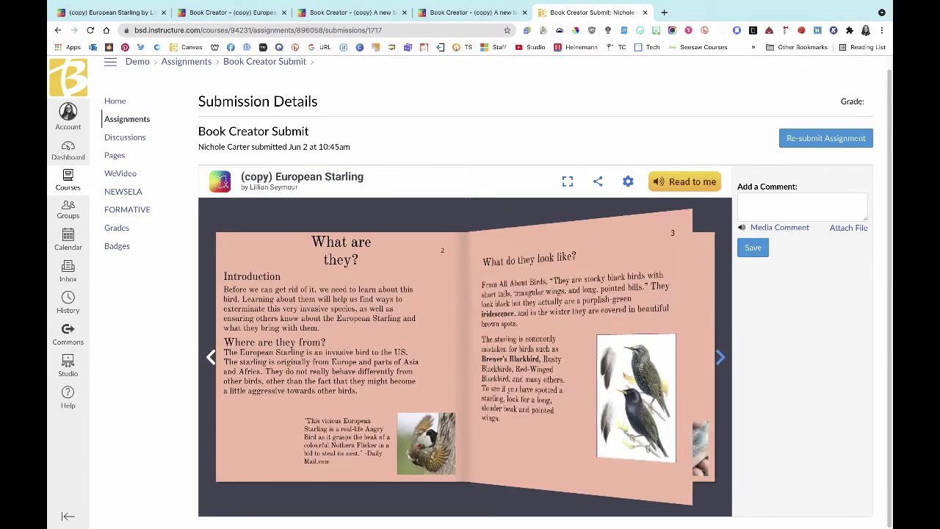
pyautogui.click(720, 357)
pyautogui.click(720, 357)
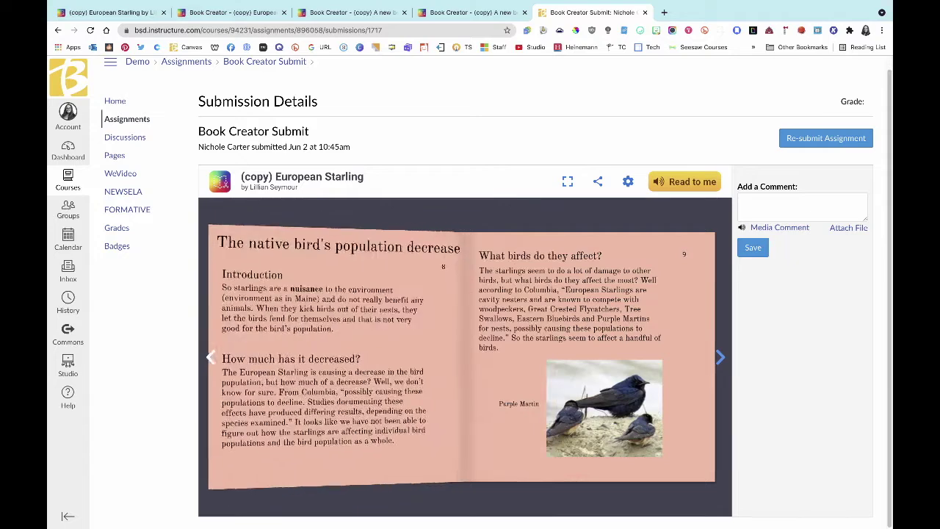
pyautogui.click(720, 357)
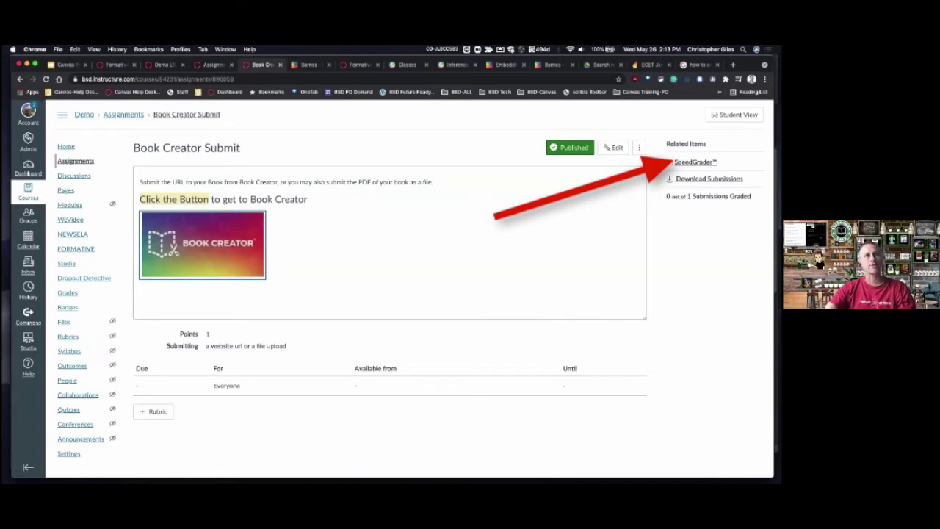
# Step: As the teacher, open the Book Creator Submit assignment in SpeedGrader and view the May 24 at 9:50am submission
pyautogui.click(695, 162)
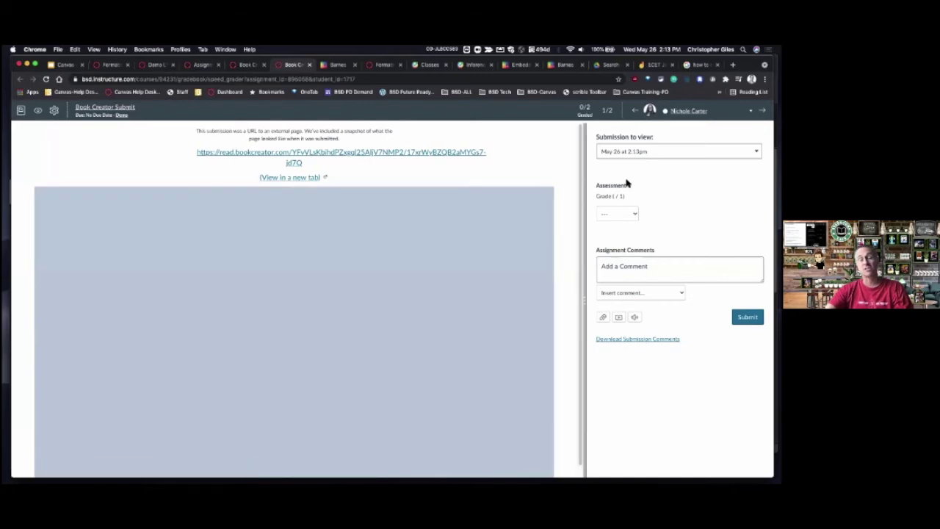
pyautogui.click(639, 151)
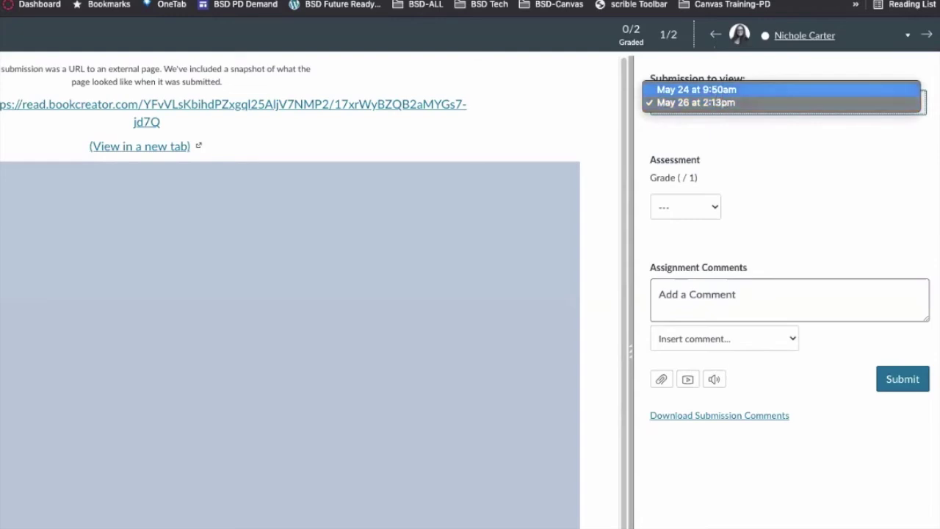
pyautogui.click(697, 90)
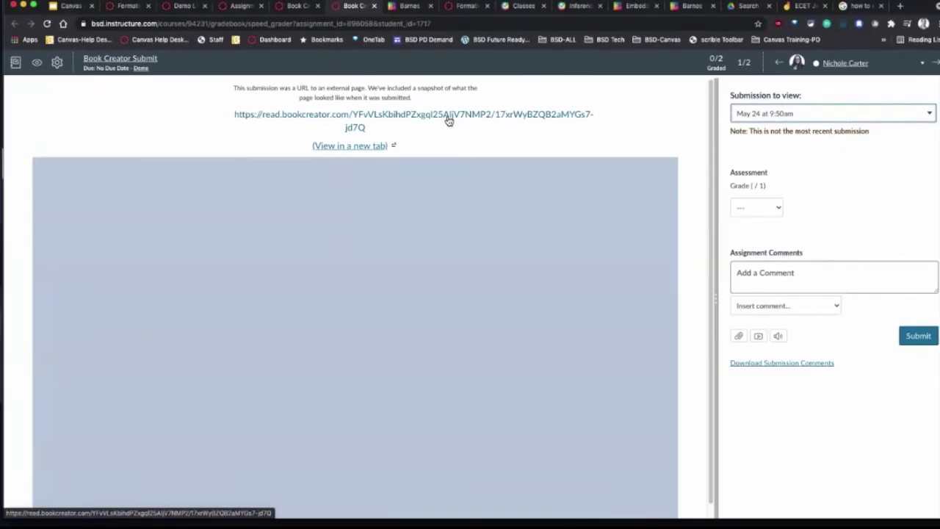
# Step: Load the submitted book inside SpeedGrader, page to the Identifying European Starlings spread and go to the assignment comment field
pyautogui.click(449, 120)
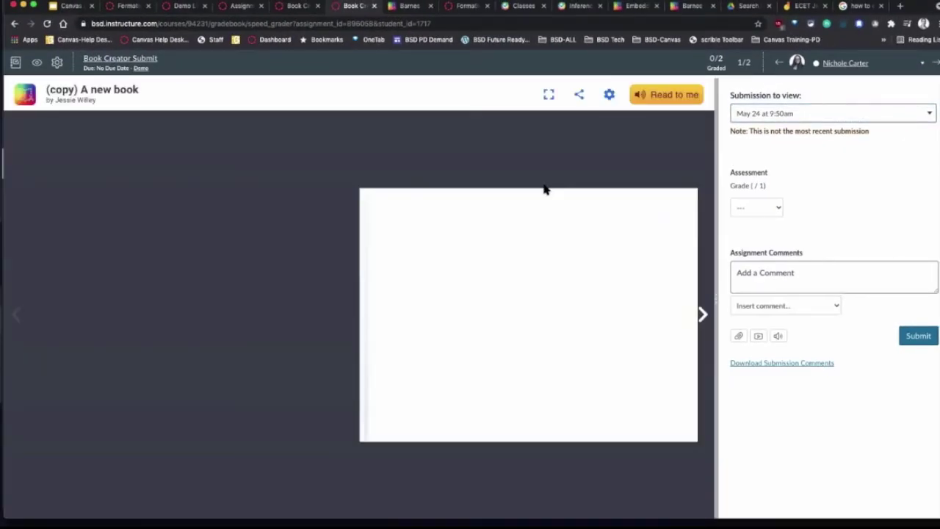
pyautogui.click(702, 315)
pyautogui.click(702, 315)
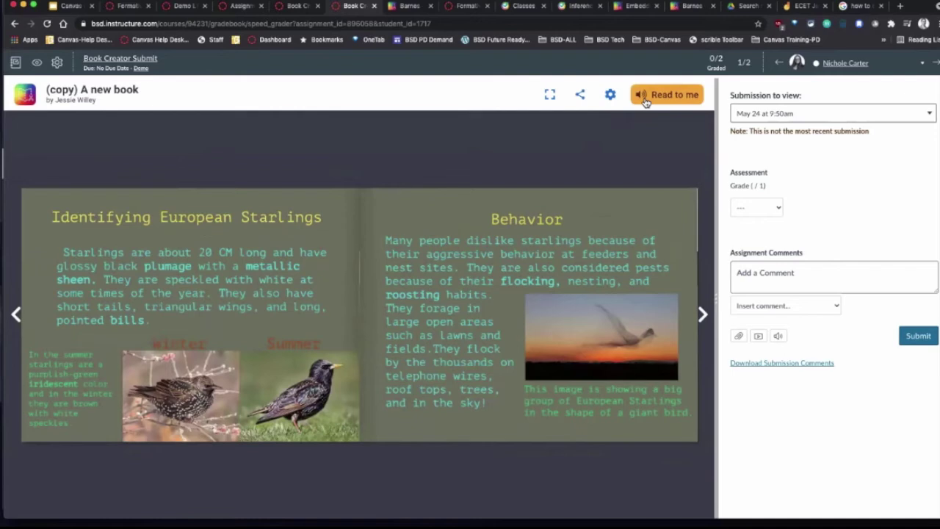
pyautogui.click(767, 265)
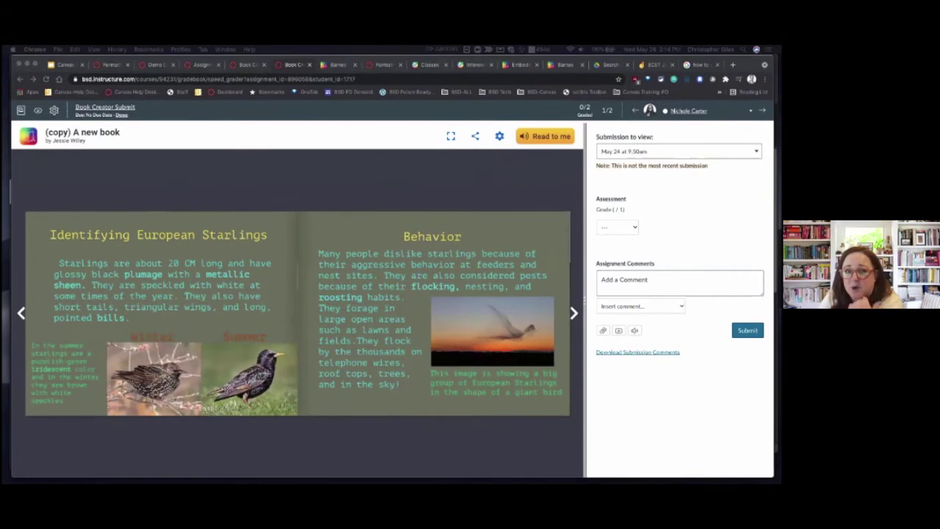
# Step: Switch to the May 26 at 2:13pm submission and page its book from the cover to the table of contents
pyautogui.click(679, 152)
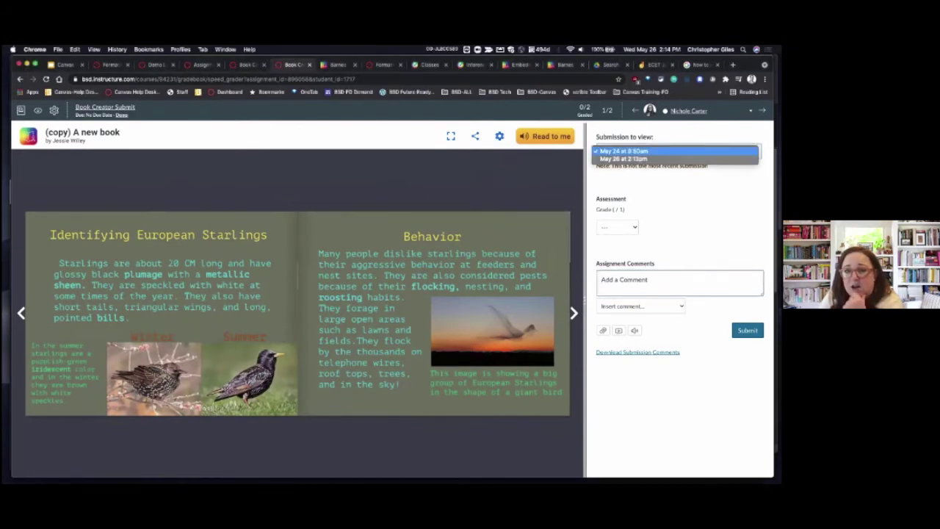
pyautogui.click(639, 301)
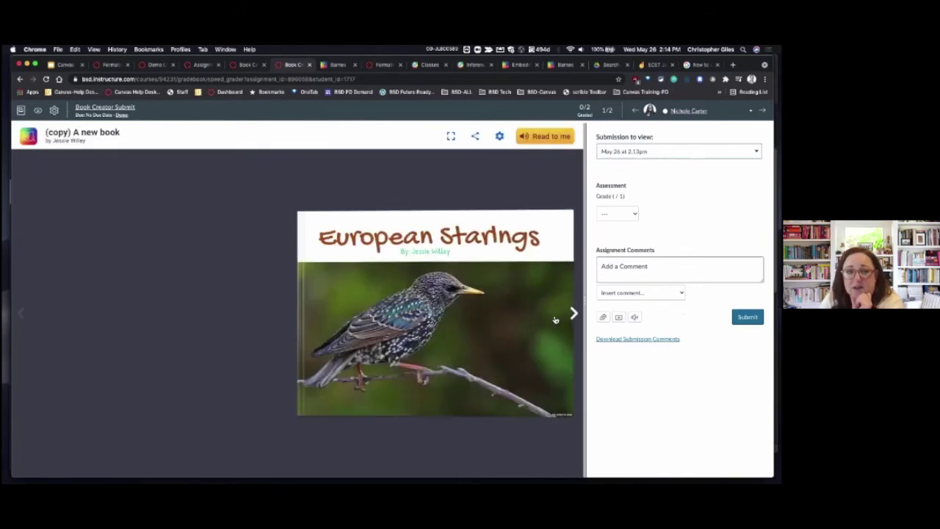
pyautogui.click(574, 314)
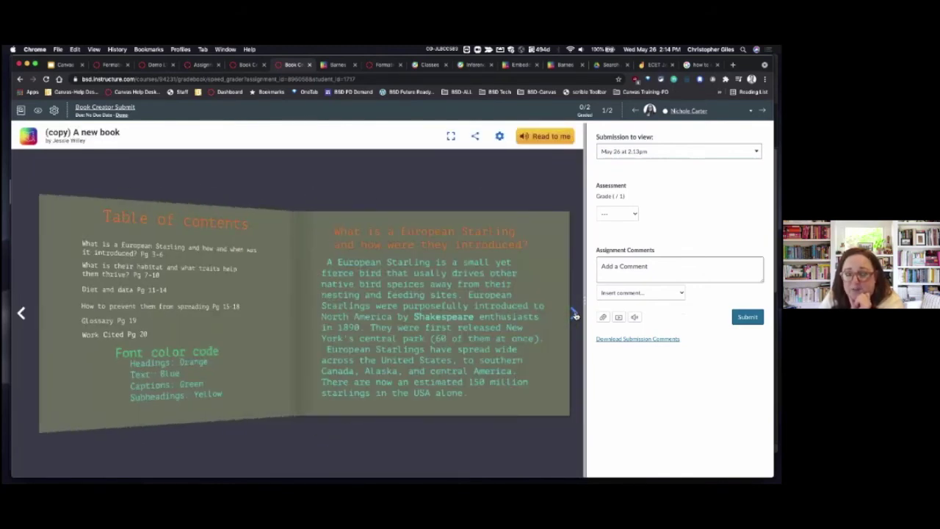